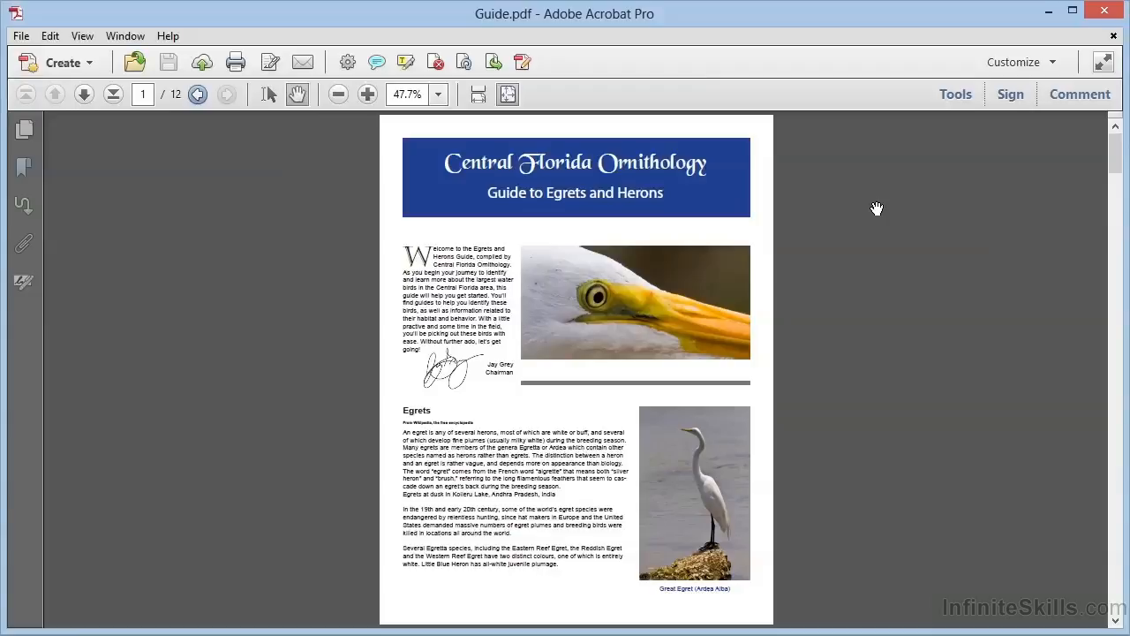
- Start a shared review of Guide.pdf that automatically downloads and tracks comments with Adobe online services
{"action": "left_click", "coordinate": [1079, 95]}
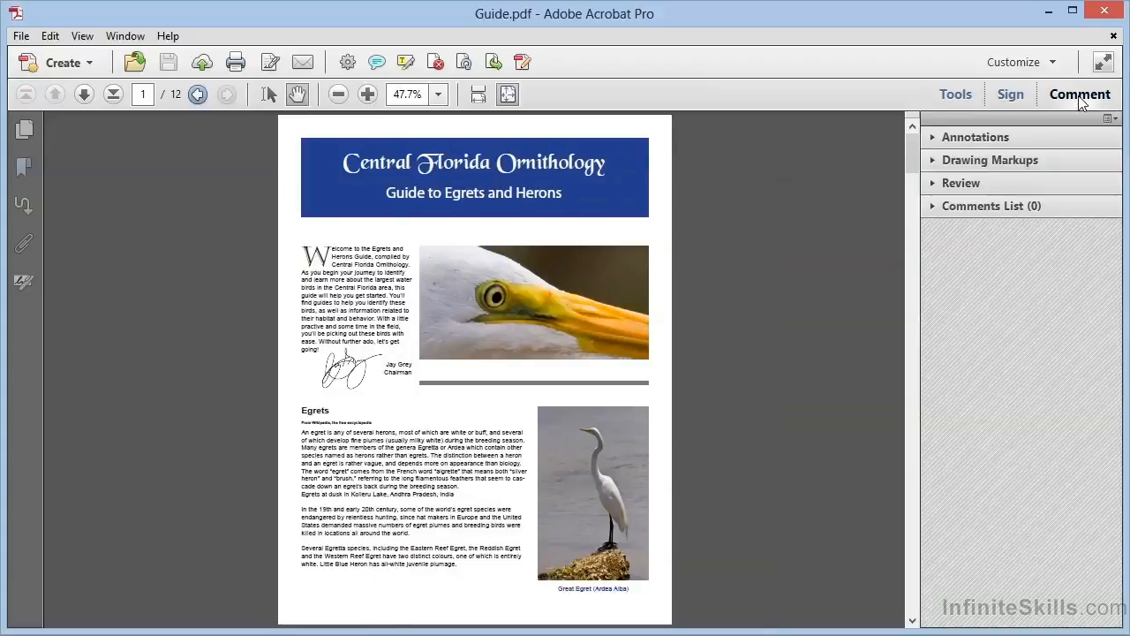
{"action": "left_click", "coordinate": [963, 183]}
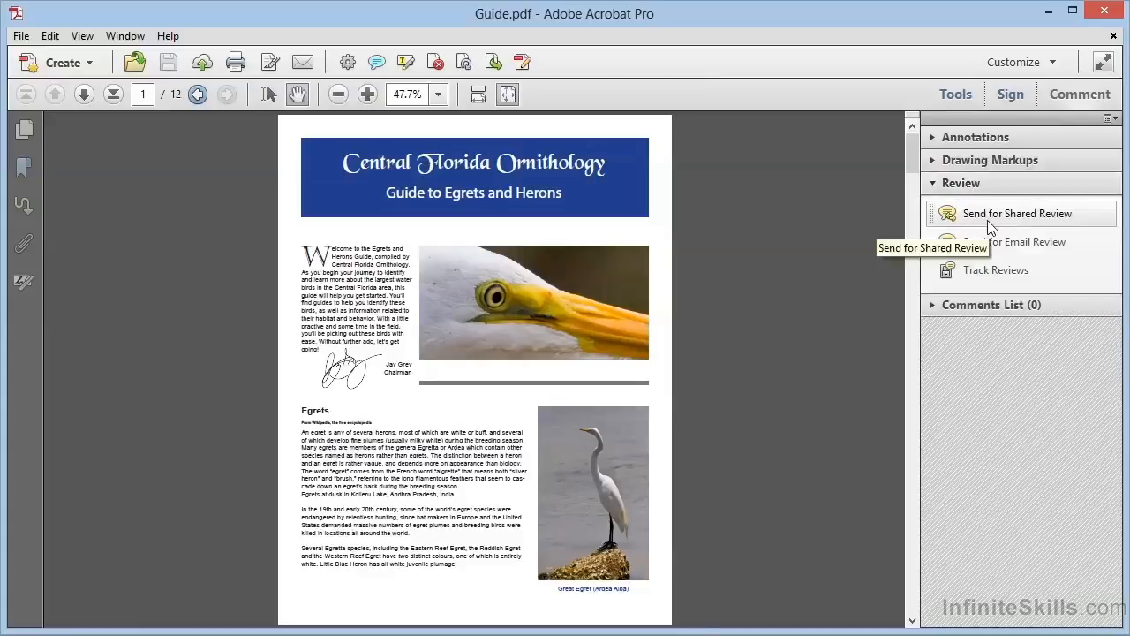
{"action": "left_click", "coordinate": [988, 221]}
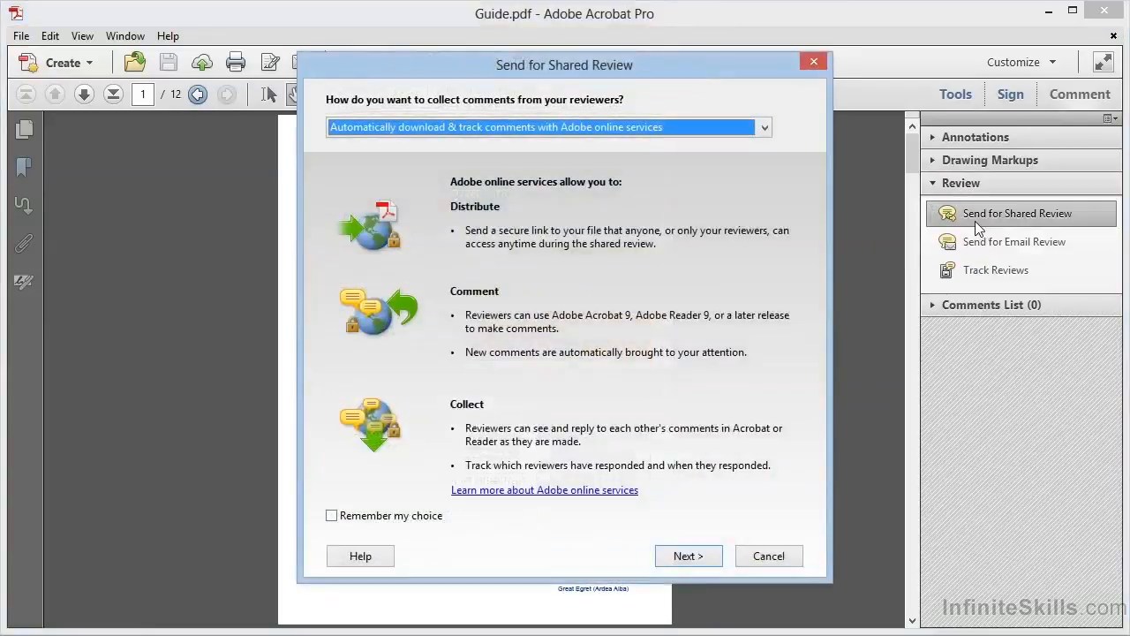
{"action": "left_click", "coordinate": [764, 137]}
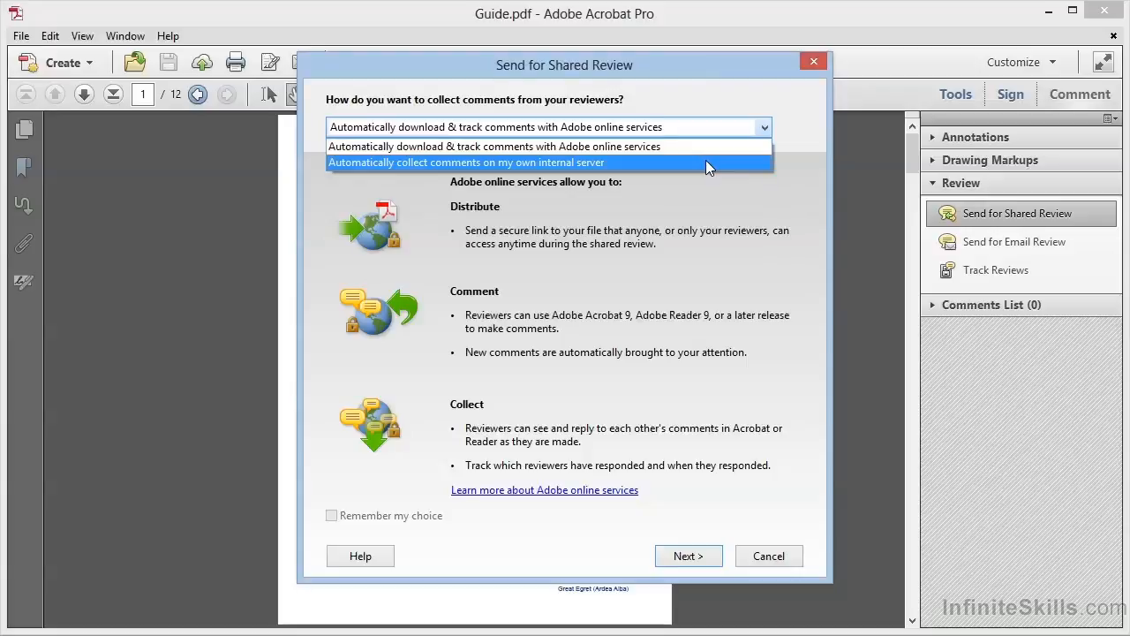
{"action": "key", "text": "Up"}
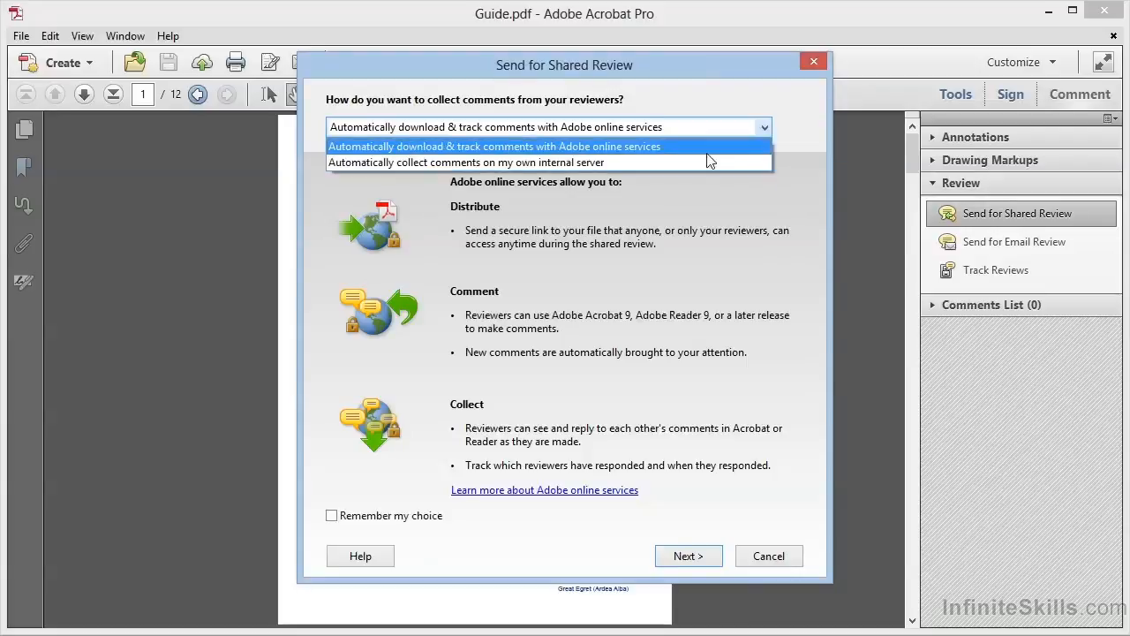
{"action": "key", "text": "Return"}
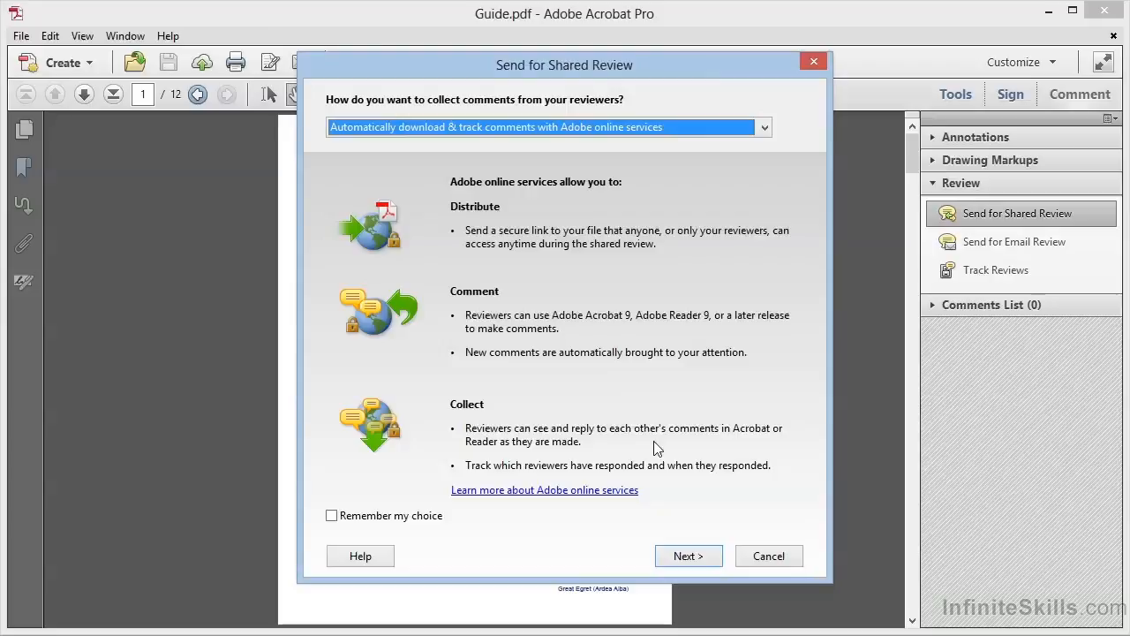
{"action": "left_click", "coordinate": [708, 557]}
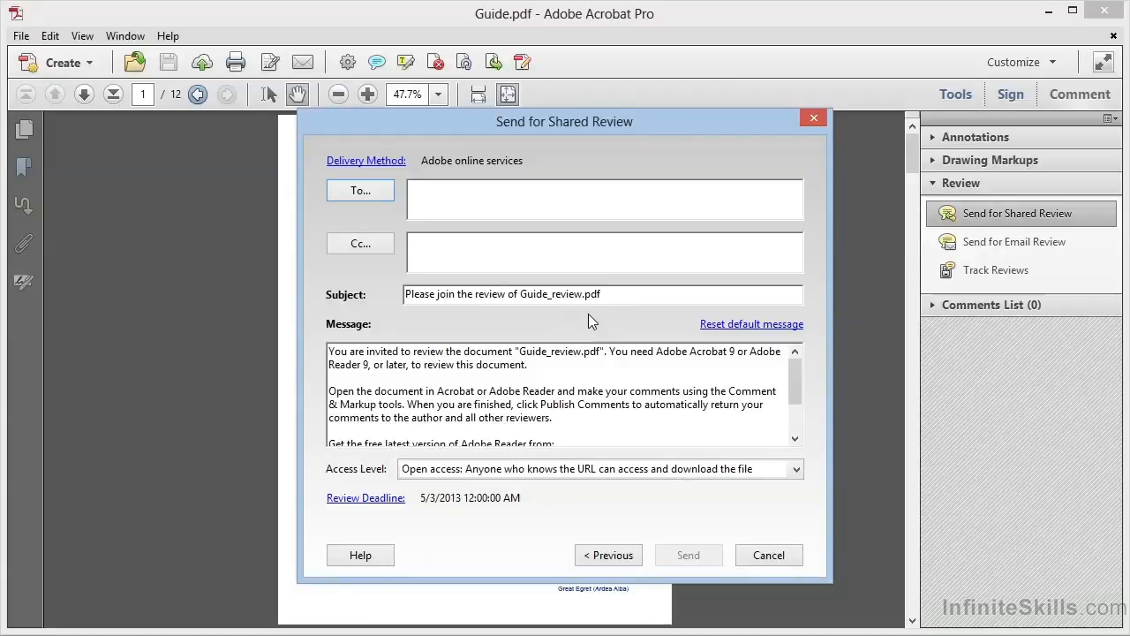
- Enter the three reviewers' e-mail addresses as recipients and send the review invitation with its default message
{"action": "left_click", "coordinate": [495, 190]}
{"action": "key", "text": "ctrl+v"}
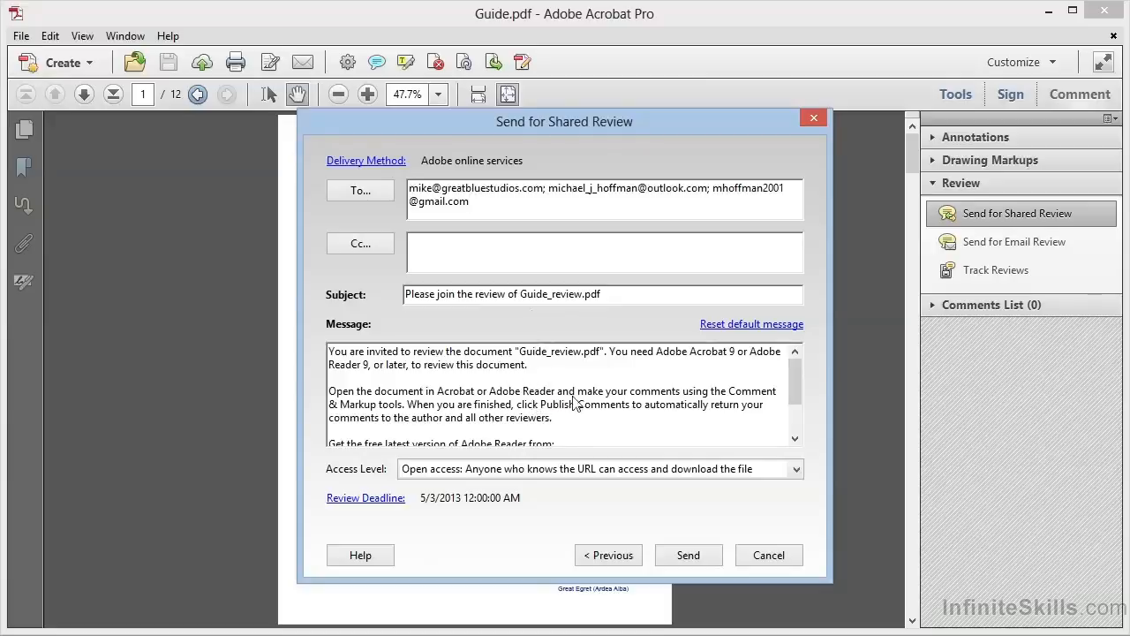
{"action": "mouse_move", "coordinate": [798, 383]}
{"action": "left_mouse_down"}
{"action": "mouse_move", "coordinate": [801, 423]}
{"action": "mouse_move", "coordinate": [795, 375]}
{"action": "left_mouse_up"}
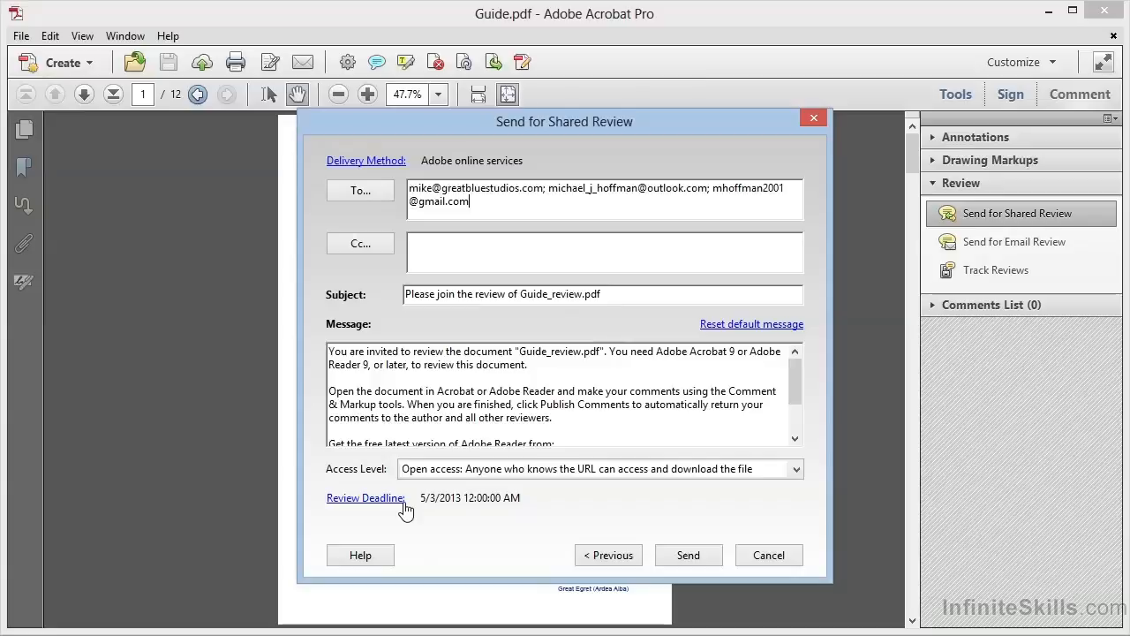
{"action": "left_click", "coordinate": [688, 556]}
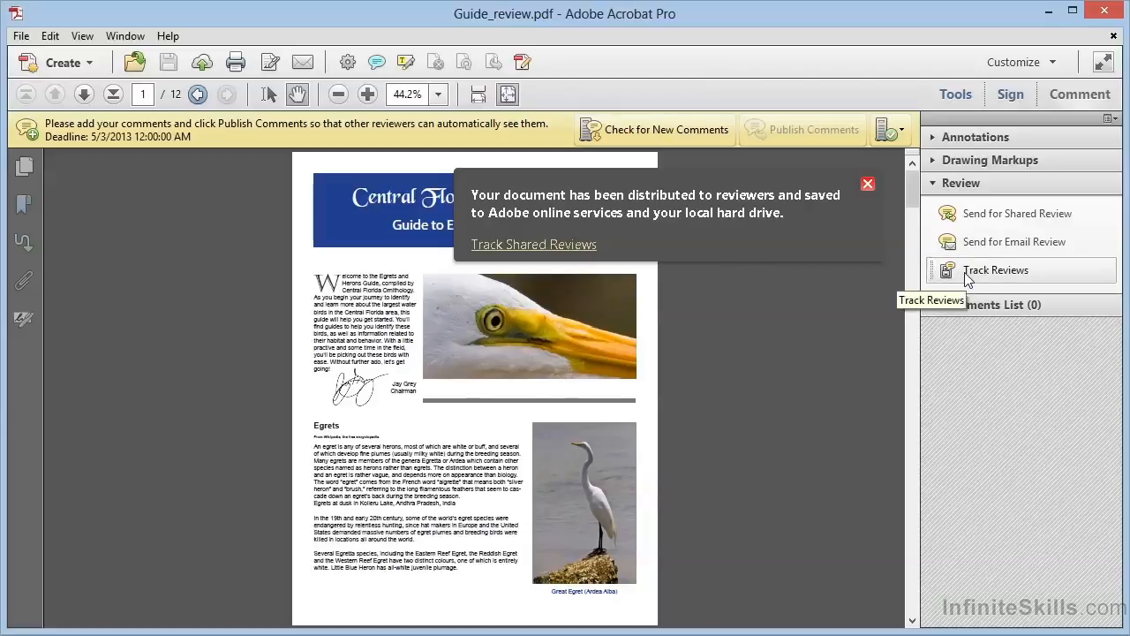
- Examine the Guide_review details and reviewer list in the review tracker, and close the tracker
{"action": "left_click", "coordinate": [574, 245]}
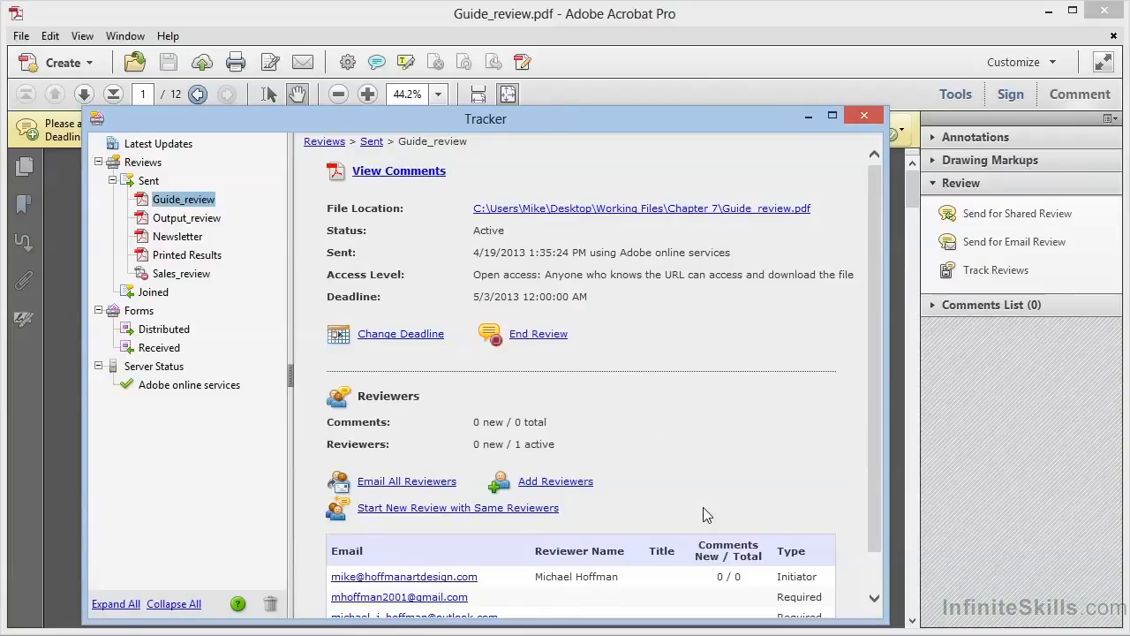
{"action": "left_click_drag", "start_coordinate": [870, 421], "coordinate": [879, 504]}
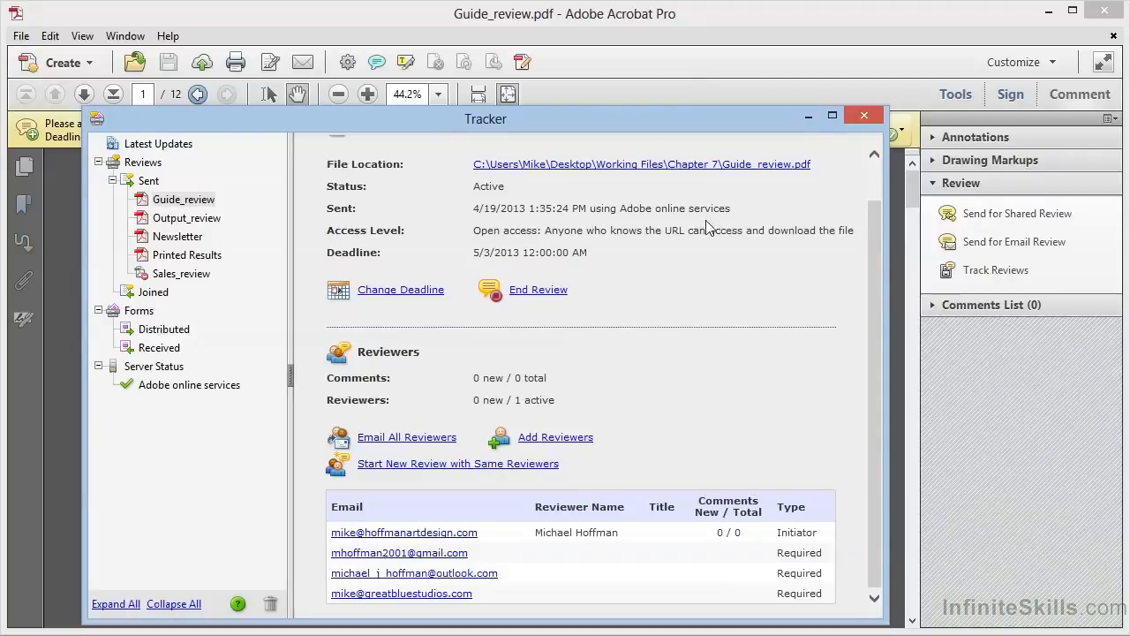
{"action": "left_click", "coordinate": [861, 116]}
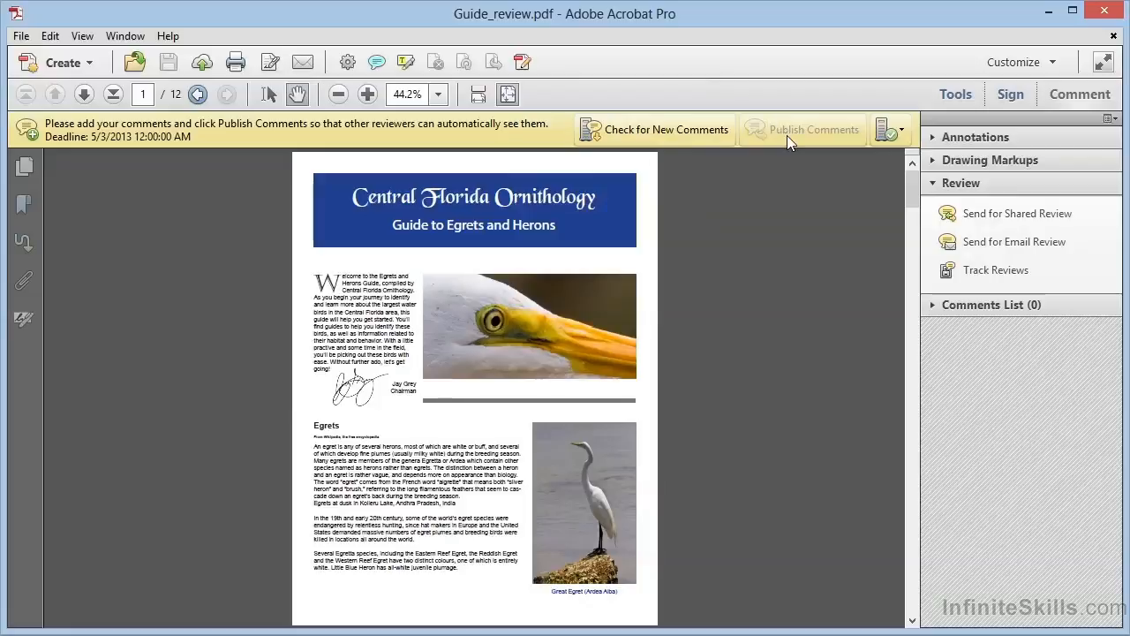
- Add a sticky note beside the "Guide to Egrets and Herons" subtitle asking the chairman whether this looks OK, and publish it
{"action": "left_click", "coordinate": [670, 139]}
{"action": "left_click", "coordinate": [953, 139]}
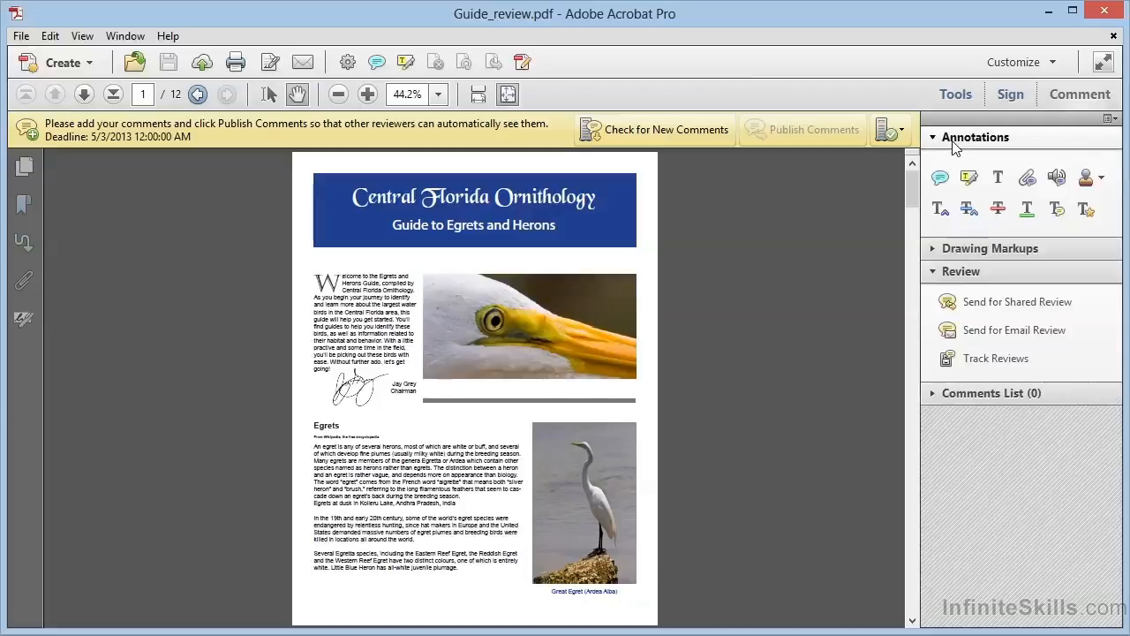
{"action": "left_click", "coordinate": [943, 178]}
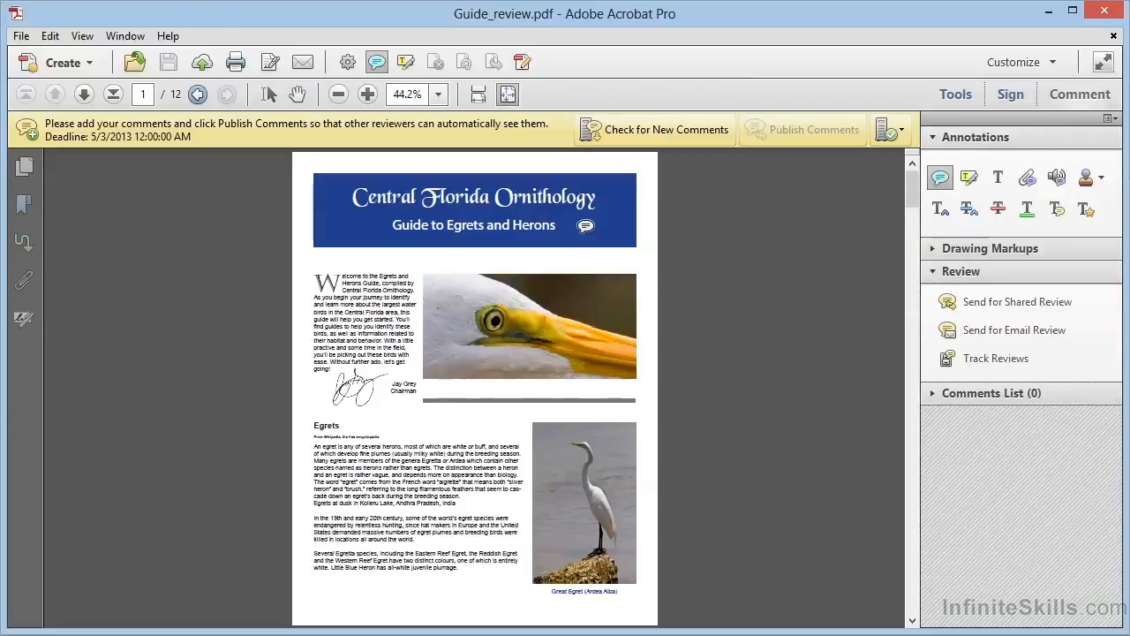
{"action": "left_click", "coordinate": [574, 226]}
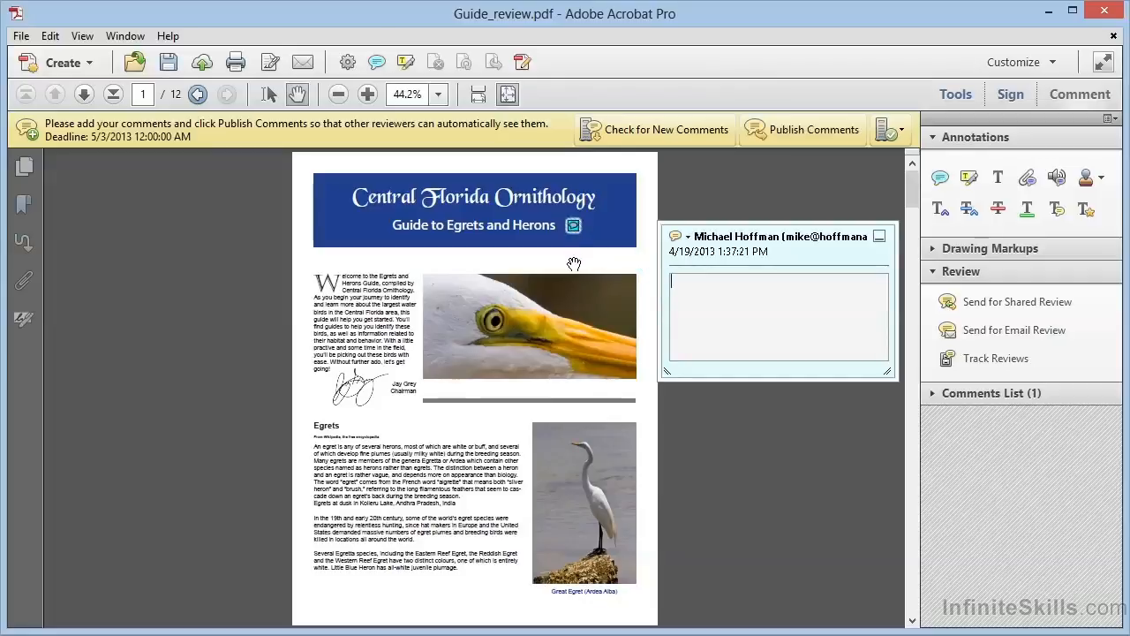
{"action": "type", "text": "Jay, does this look OK?"}
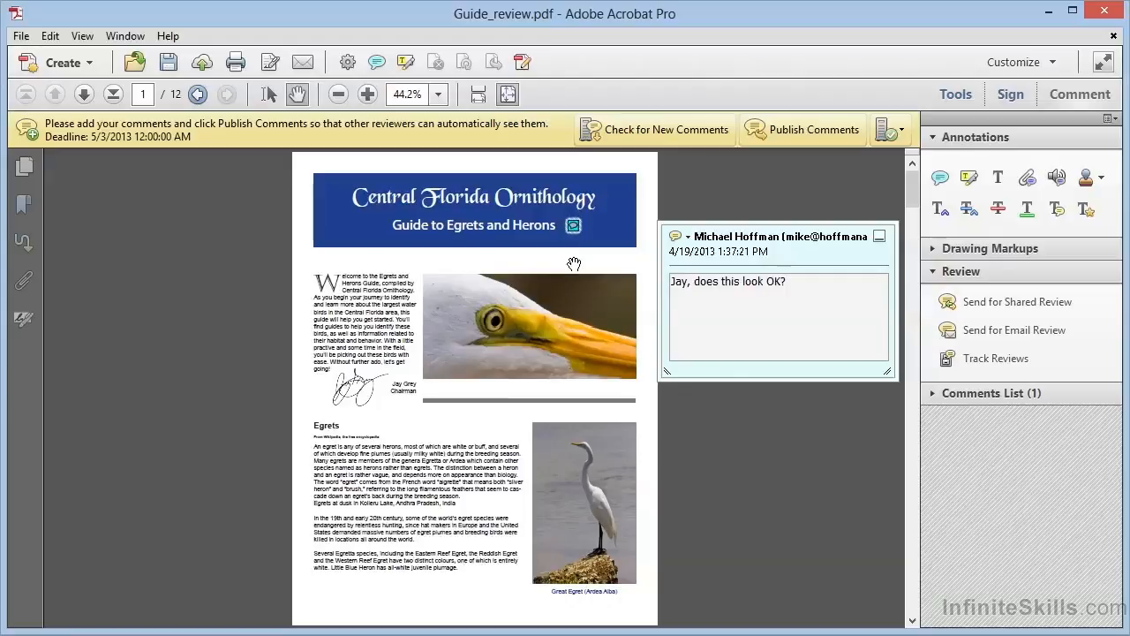
{"action": "left_click", "coordinate": [879, 236]}
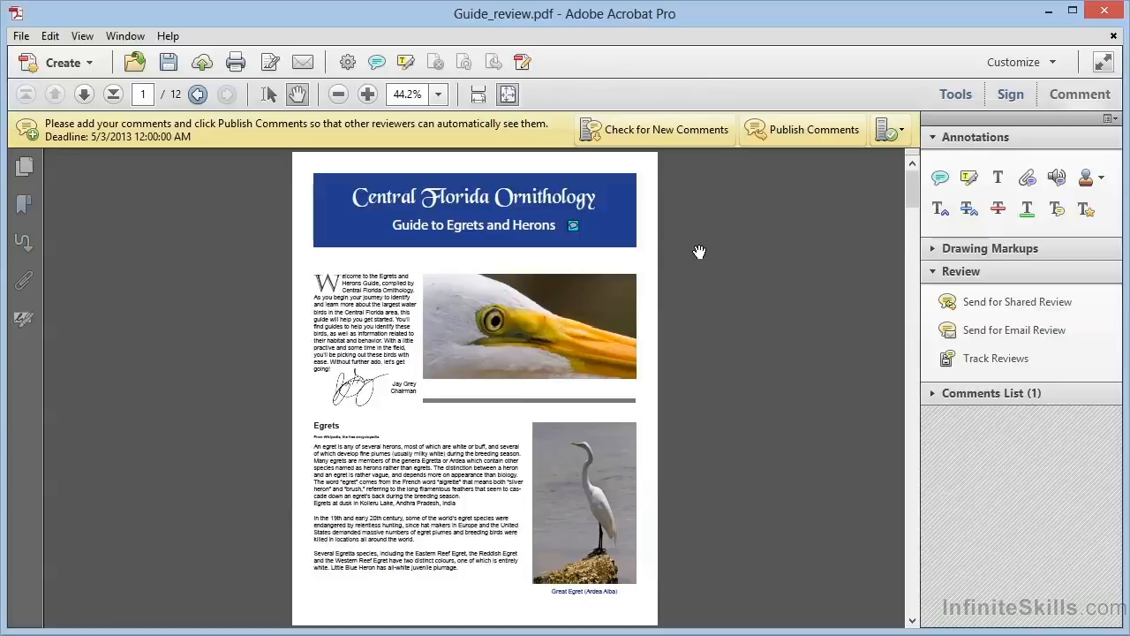
{"action": "left_click", "coordinate": [815, 138]}
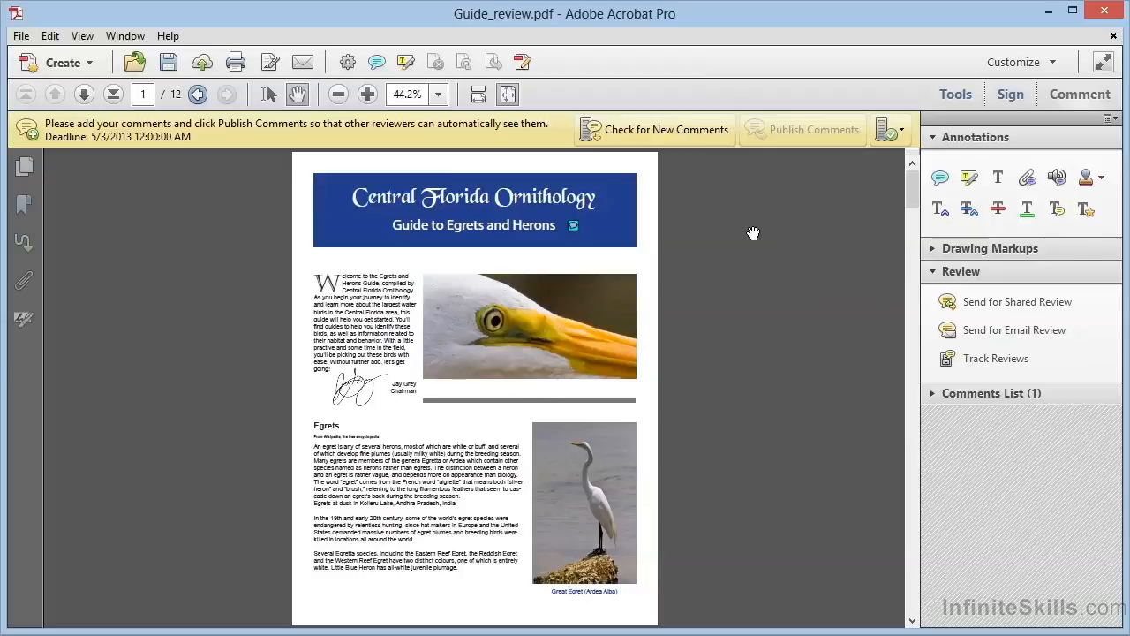
- Check for new comments and view the reviewers' markups on pages 1 and 2
{"action": "left_click", "coordinate": [690, 133]}
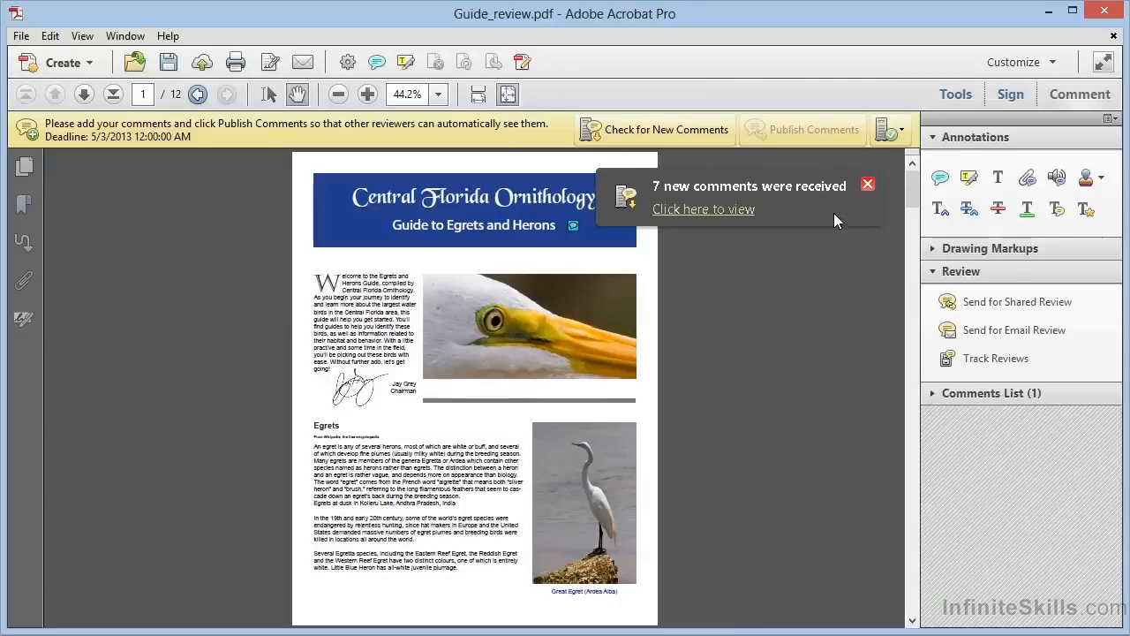
{"action": "left_click", "coordinate": [731, 211]}
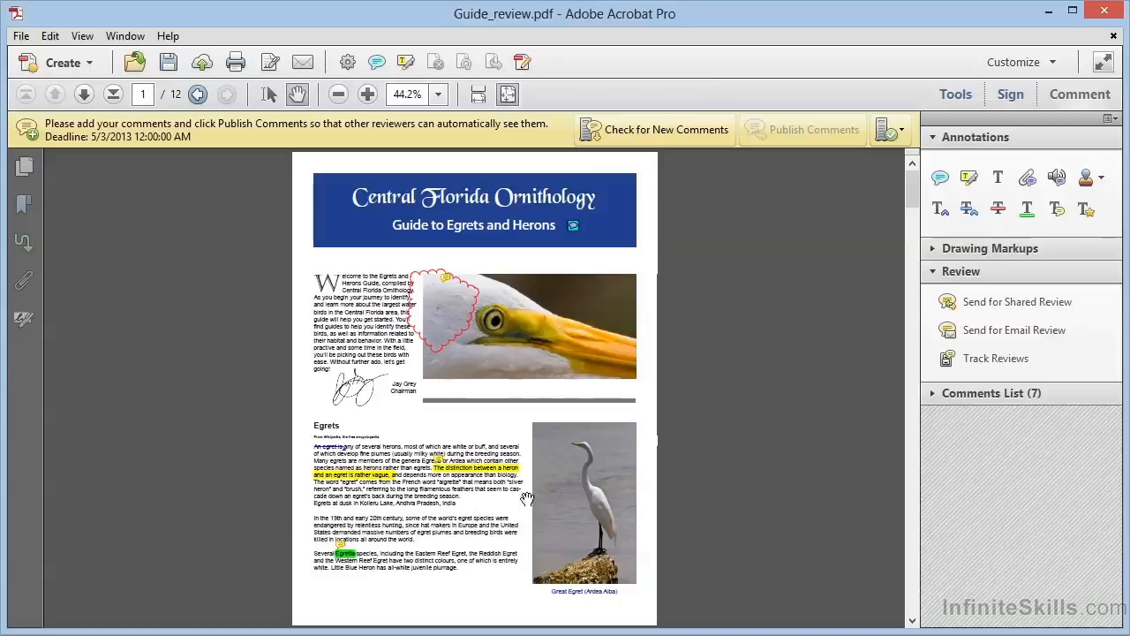
{"action": "left_click", "coordinate": [913, 333]}
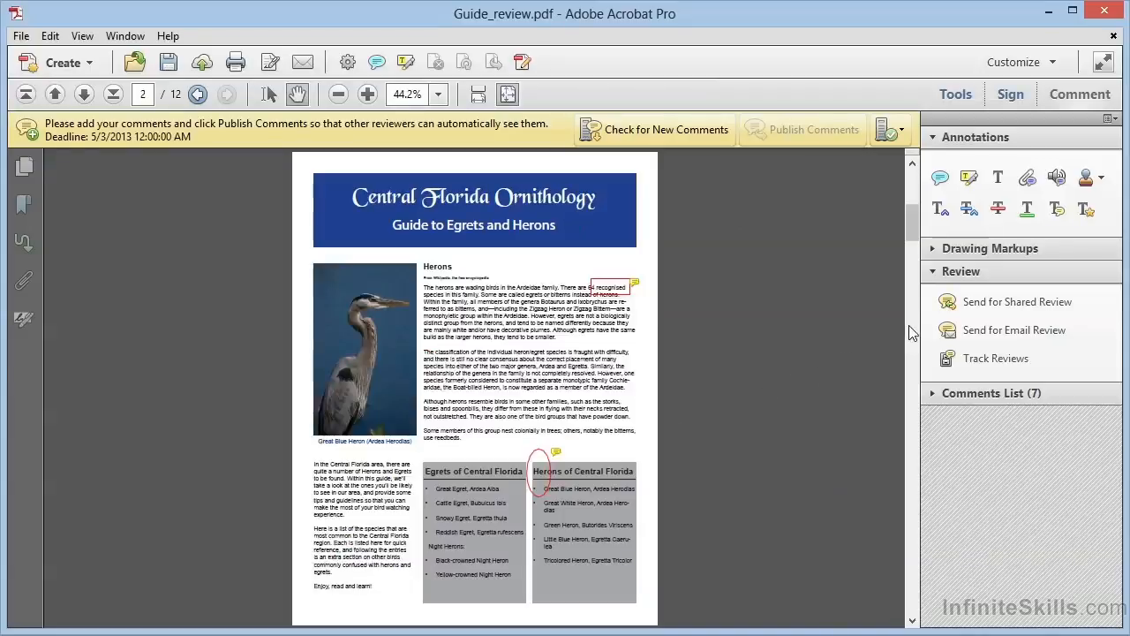
{"action": "left_click", "coordinate": [916, 200]}
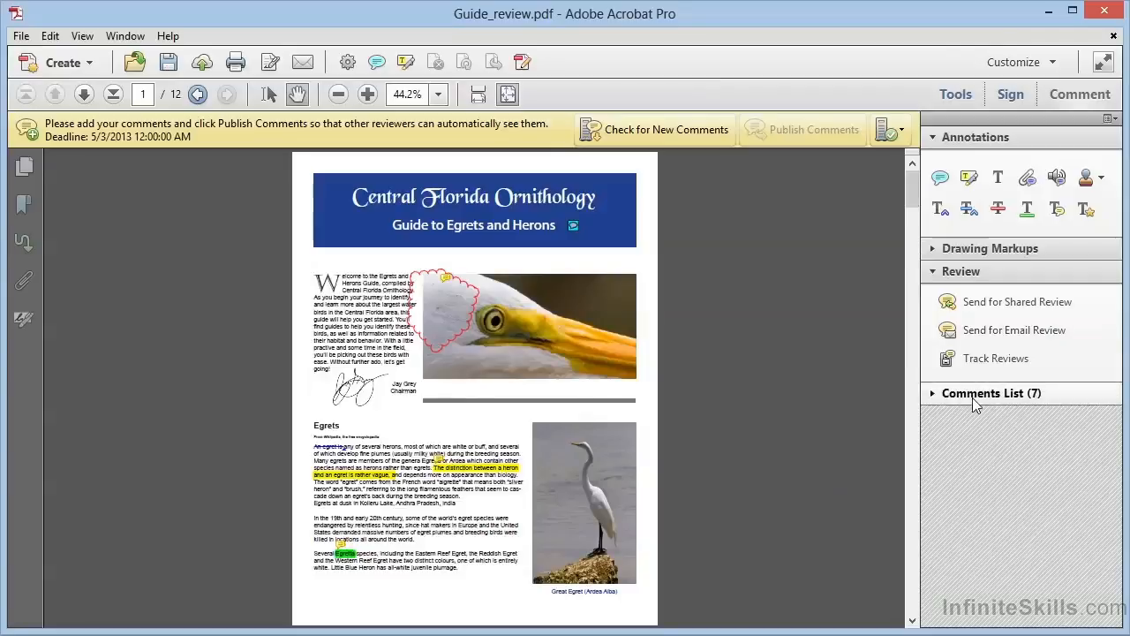
- Expand the comments list and locate the American English, image spots and "Egretta?" comments in the document
{"action": "left_click", "coordinate": [972, 395]}
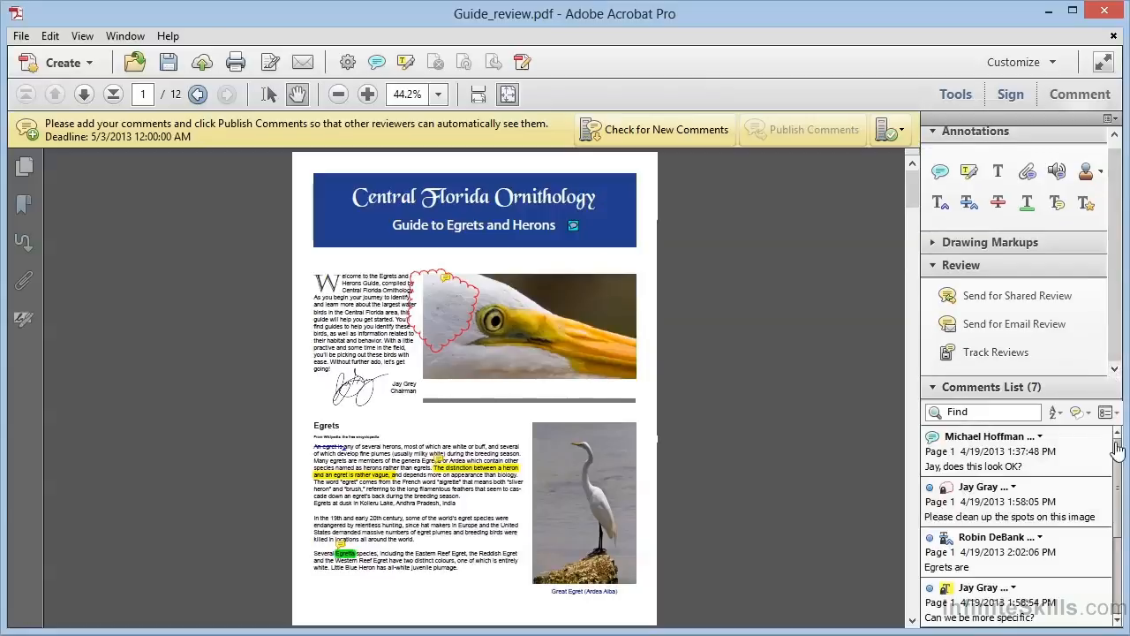
{"action": "left_click", "coordinate": [934, 272]}
{"action": "left_click", "coordinate": [935, 137]}
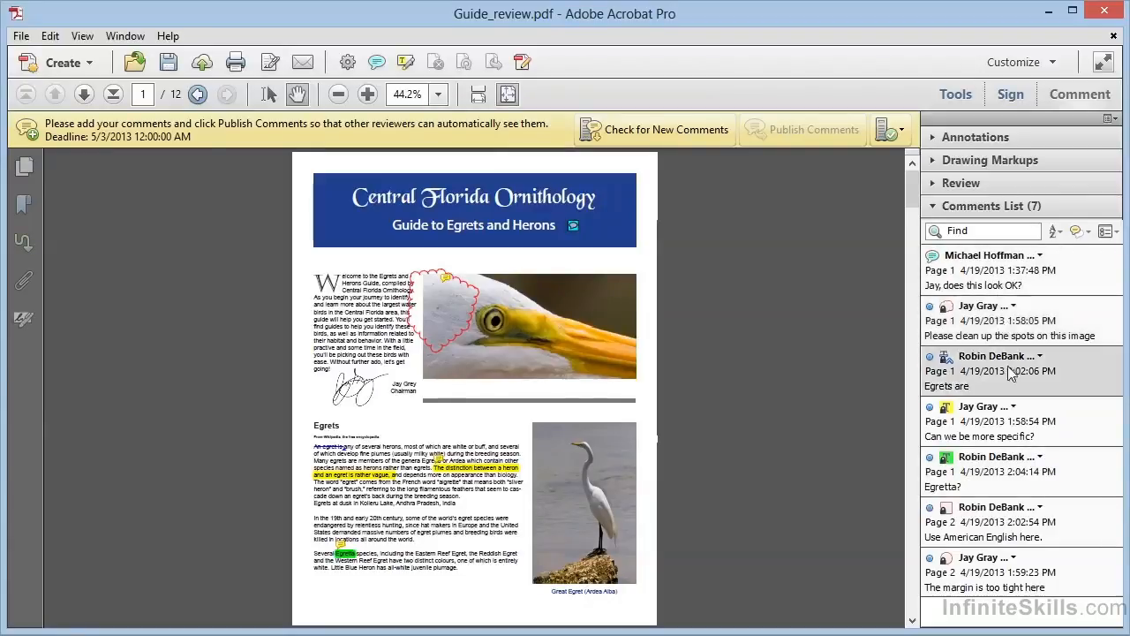
{"action": "left_click", "coordinate": [1004, 526]}
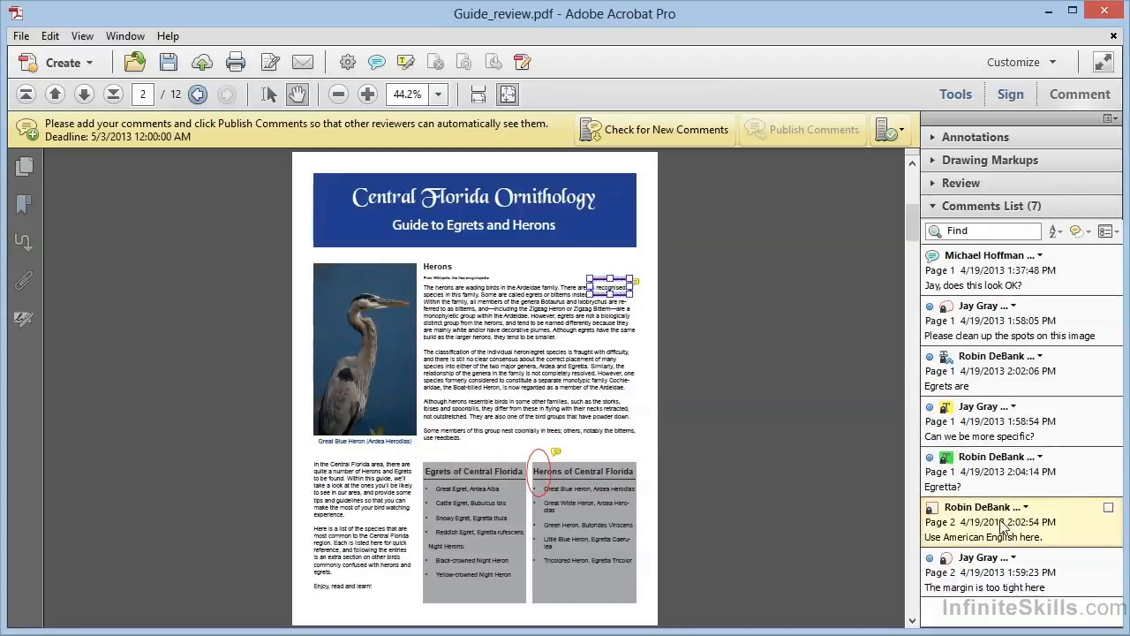
{"action": "left_click", "coordinate": [1009, 338]}
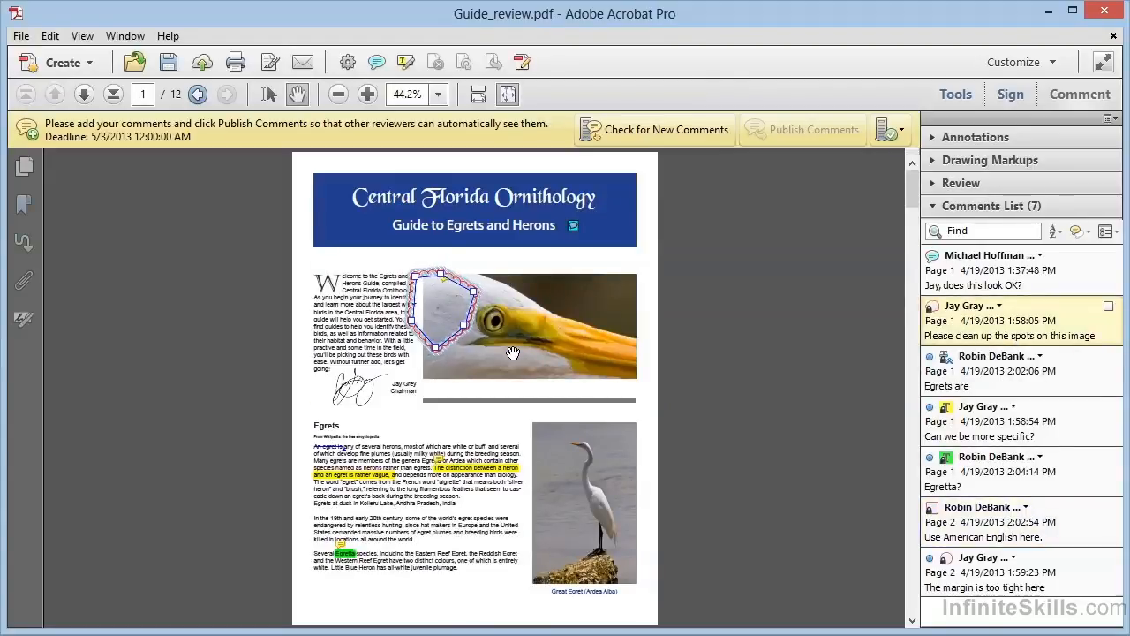
{"action": "left_click", "coordinate": [1011, 486]}
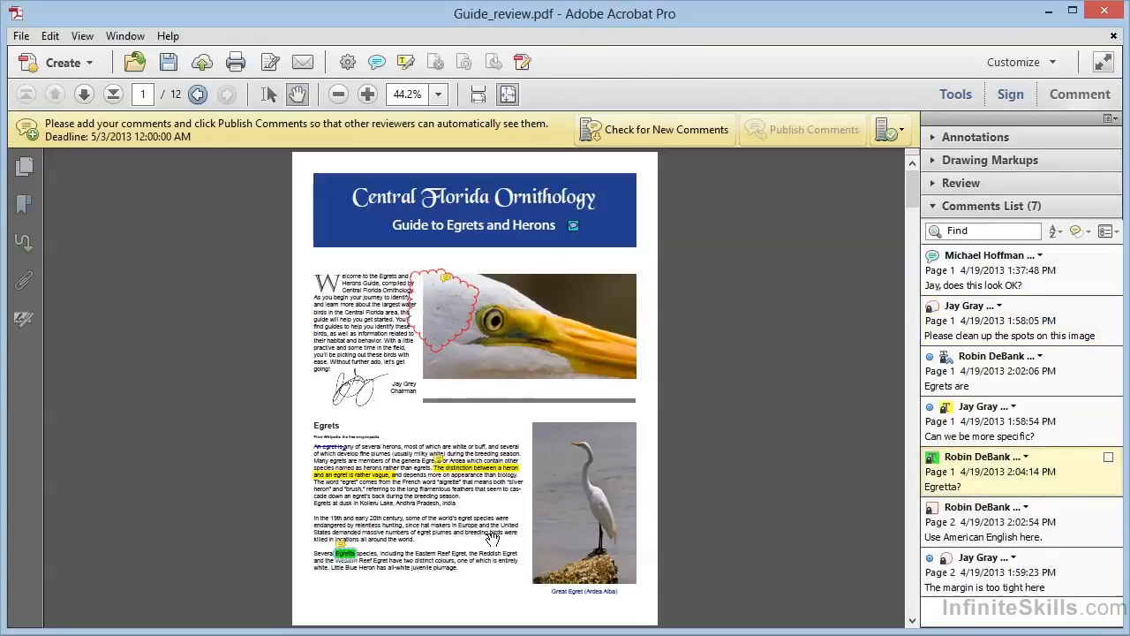
- Search the comments list by a reviewer's first name, look over the comment filter options, and clear the search
{"action": "left_click", "coordinate": [992, 236]}
{"action": "type", "text": "jay"}
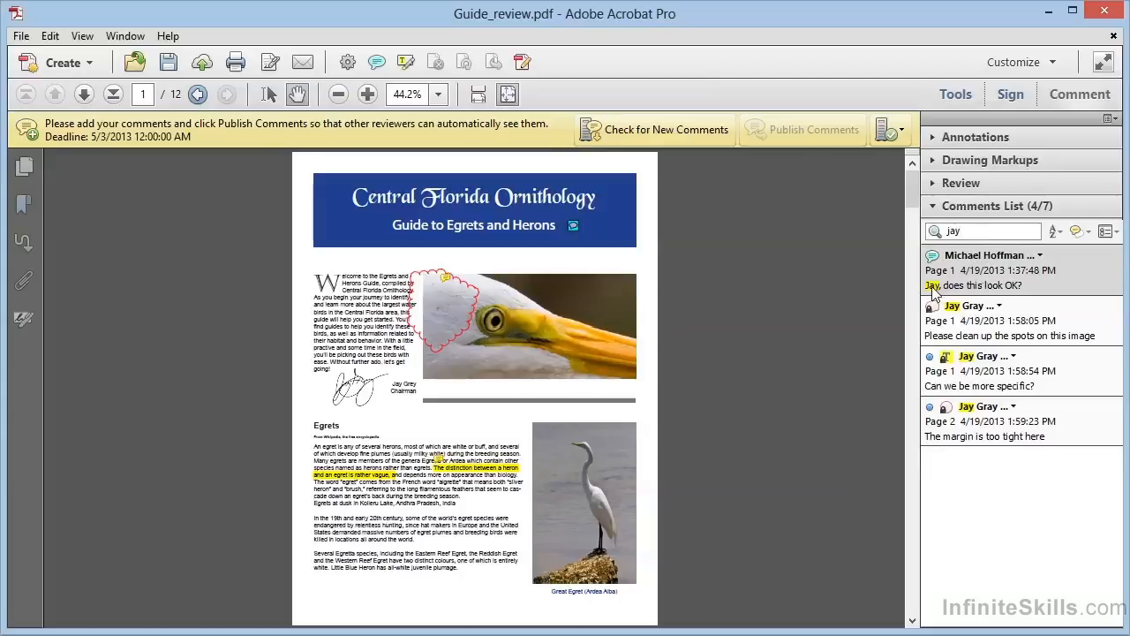
{"action": "left_click", "coordinate": [1092, 235]}
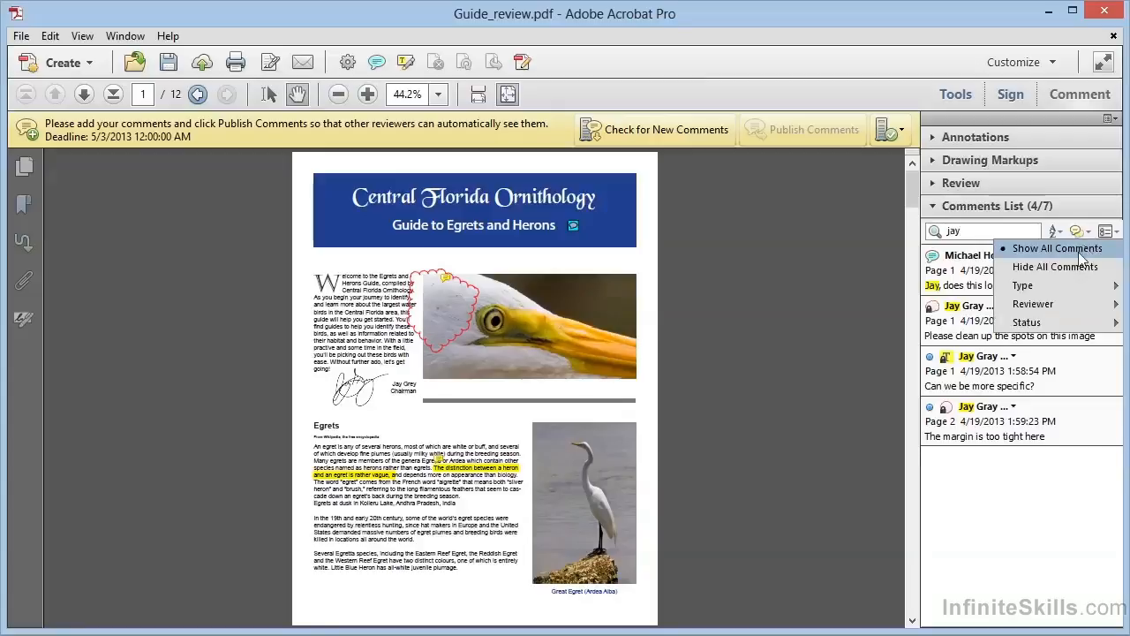
{"action": "mouse_move", "coordinate": [1064, 290]}
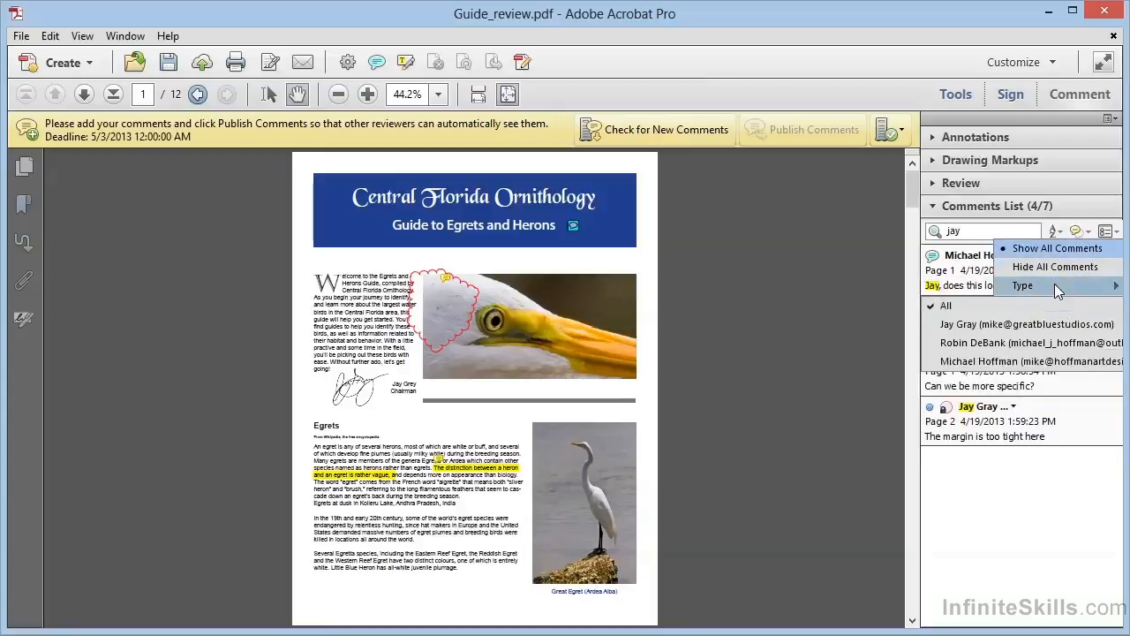
{"action": "left_click", "coordinate": [1073, 228]}
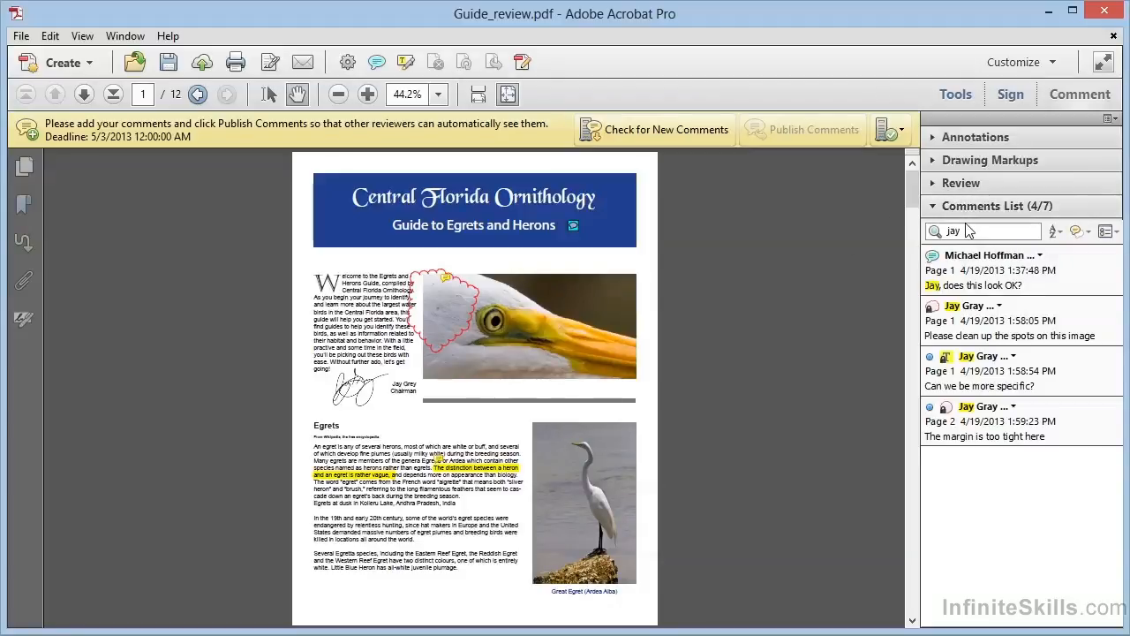
{"action": "key", "text": "BackSpace"}
{"action": "key", "text": "BackSpace"}
{"action": "key", "text": "BackSpace"}
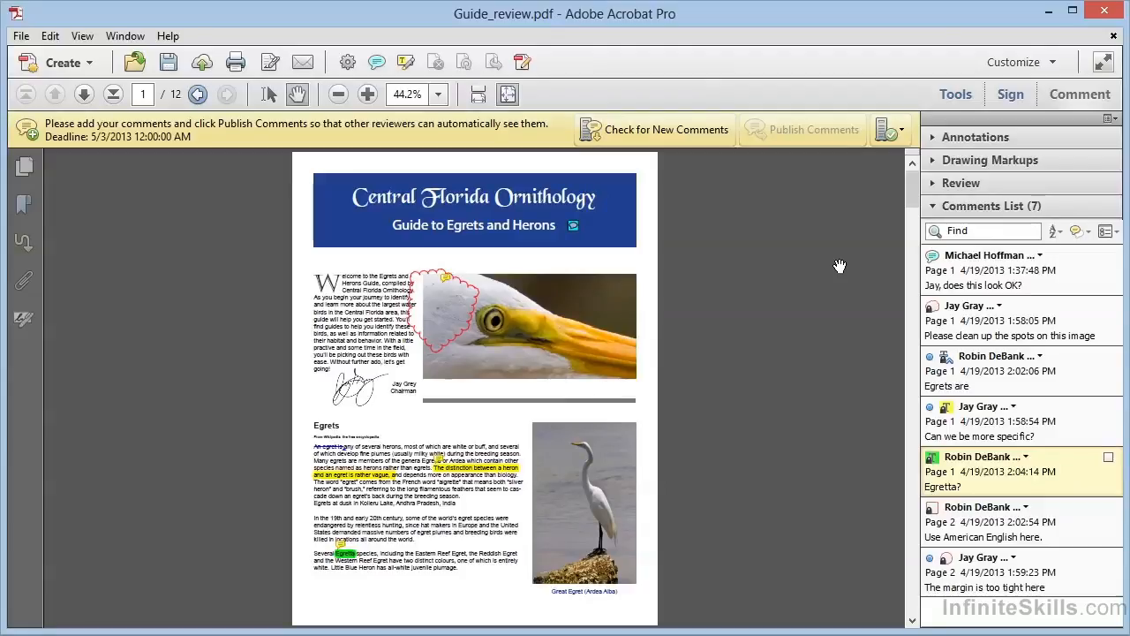
- Reopen the review tracker and examine the comment counts for each Guide_review reviewer
{"action": "left_click", "coordinate": [946, 187]}
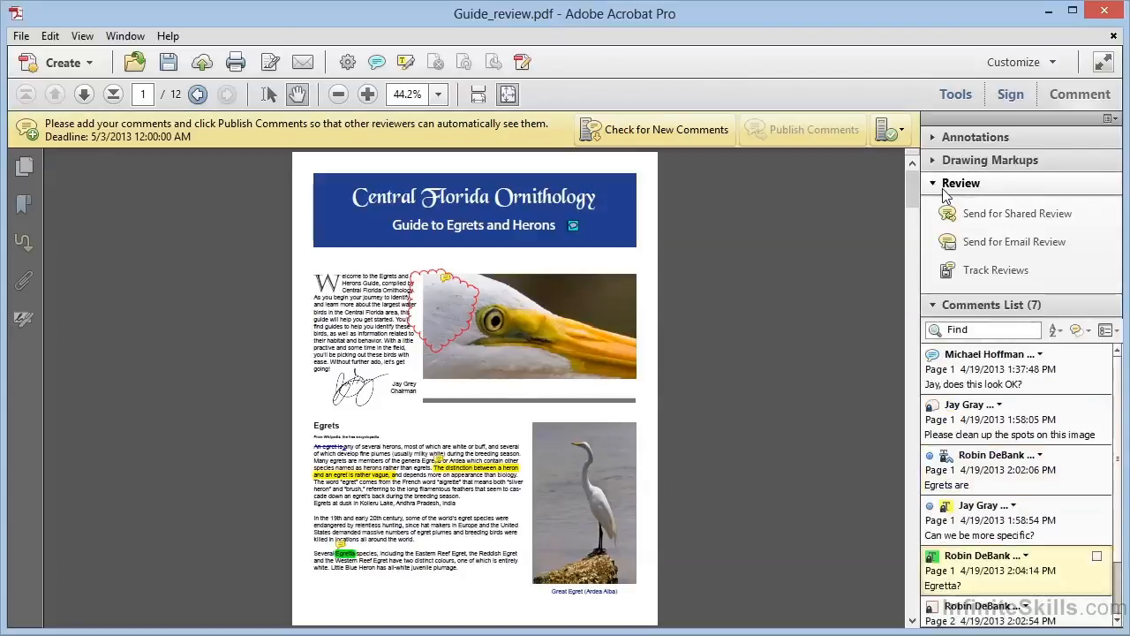
{"action": "left_click", "coordinate": [968, 270]}
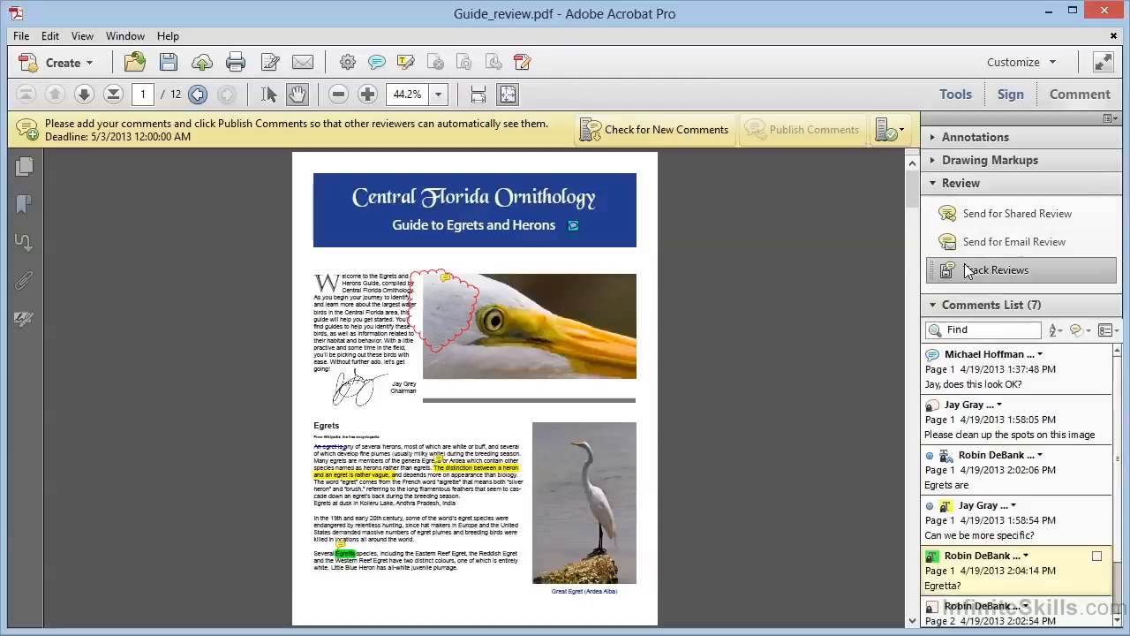
{"action": "left_click", "coordinate": [199, 209]}
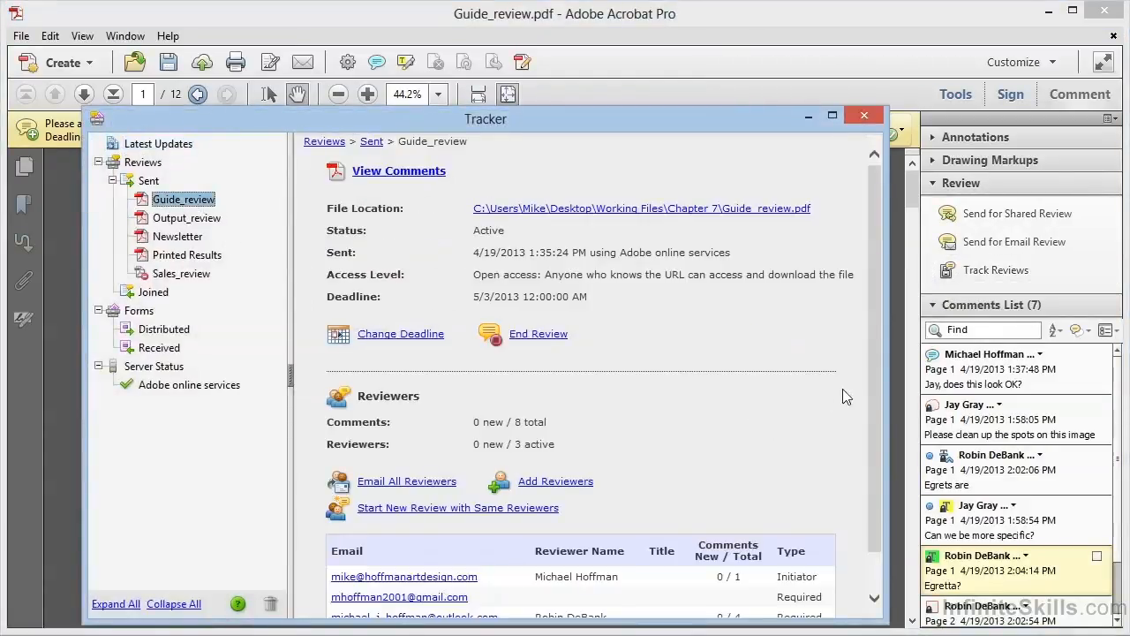
{"action": "scroll", "coordinate": [873, 377], "scroll_direction": "down", "scroll_amount": 2}
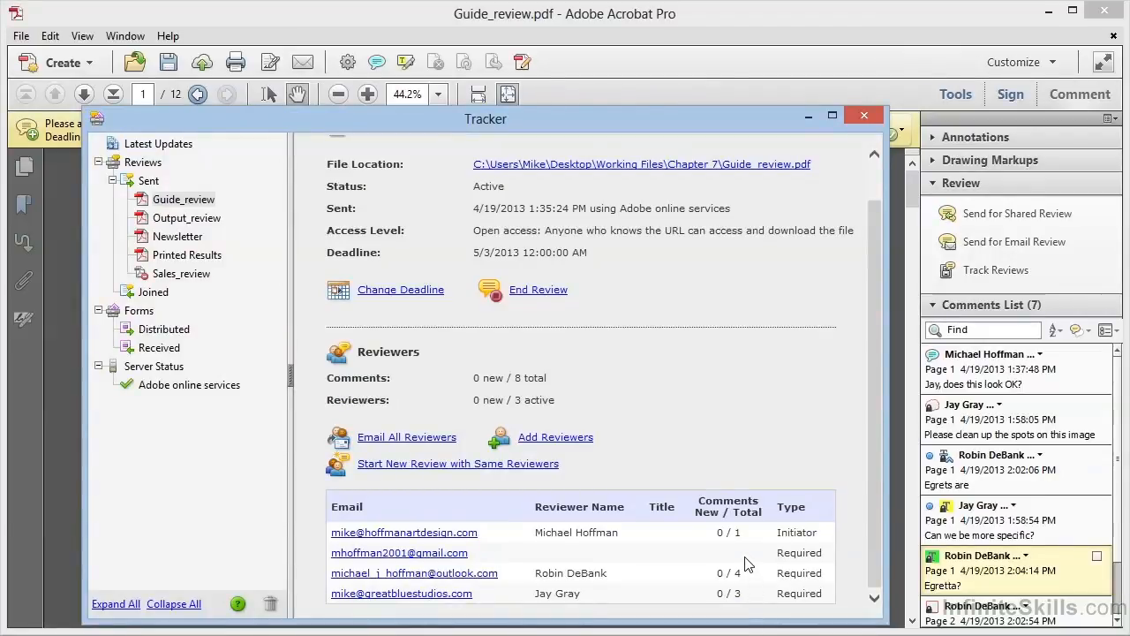
- Start an e-mail in Microsoft Outlook to the reviewer who has not commented, and close the draft unsent
{"action": "left_click", "coordinate": [461, 556]}
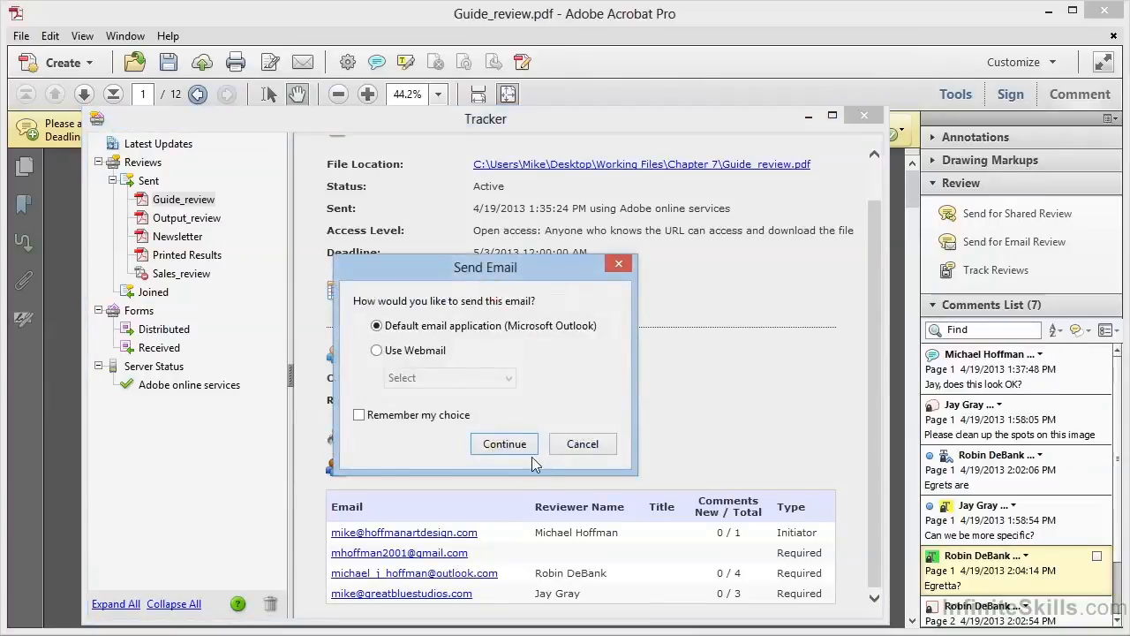
{"action": "left_click", "coordinate": [529, 448]}
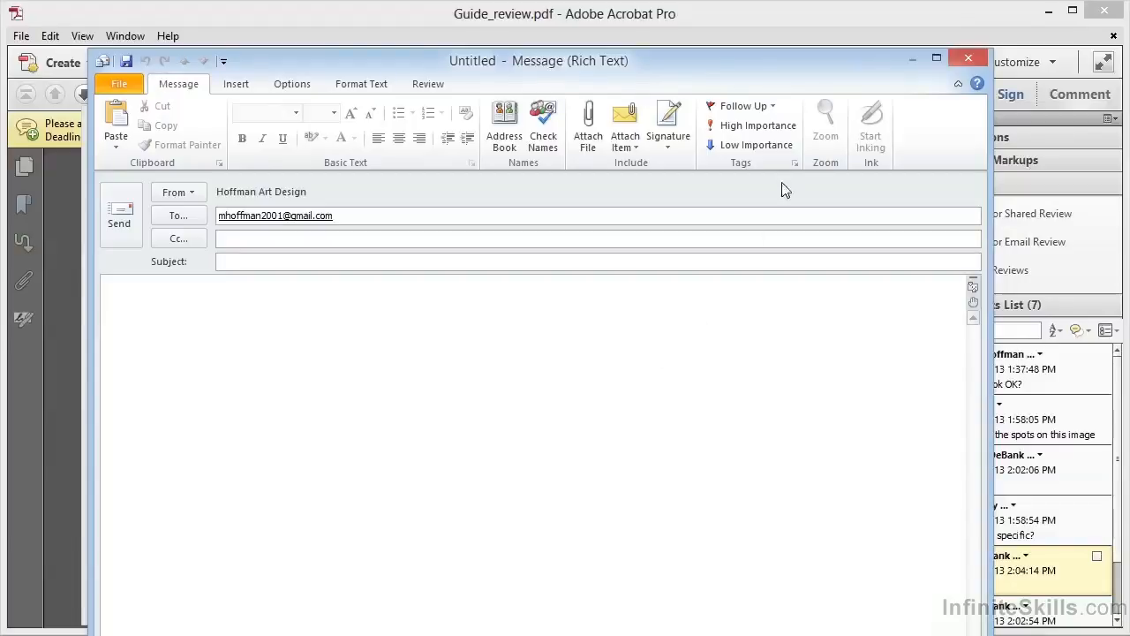
{"action": "left_click", "coordinate": [972, 54]}
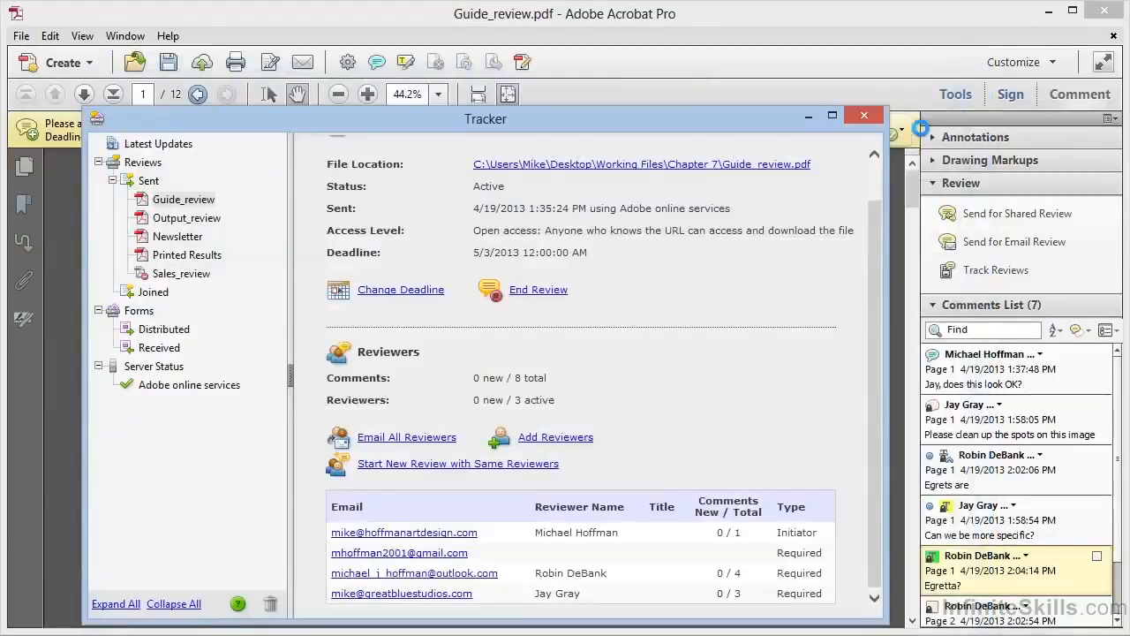